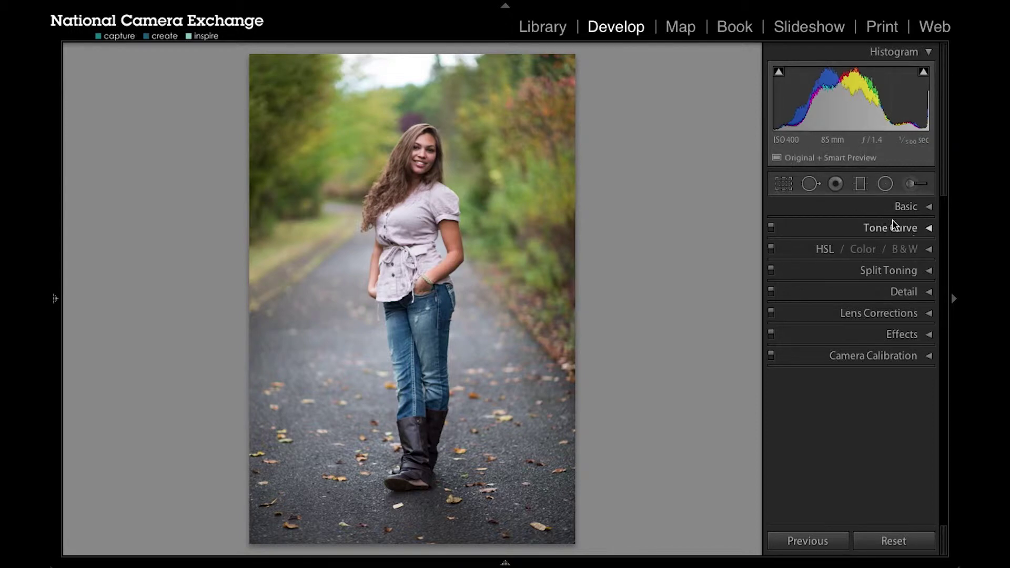
Expand the HSL panel on the Hue tab, showing Red through Magenta all at 0
{"action": "left_click", "coordinate": [930, 251]}
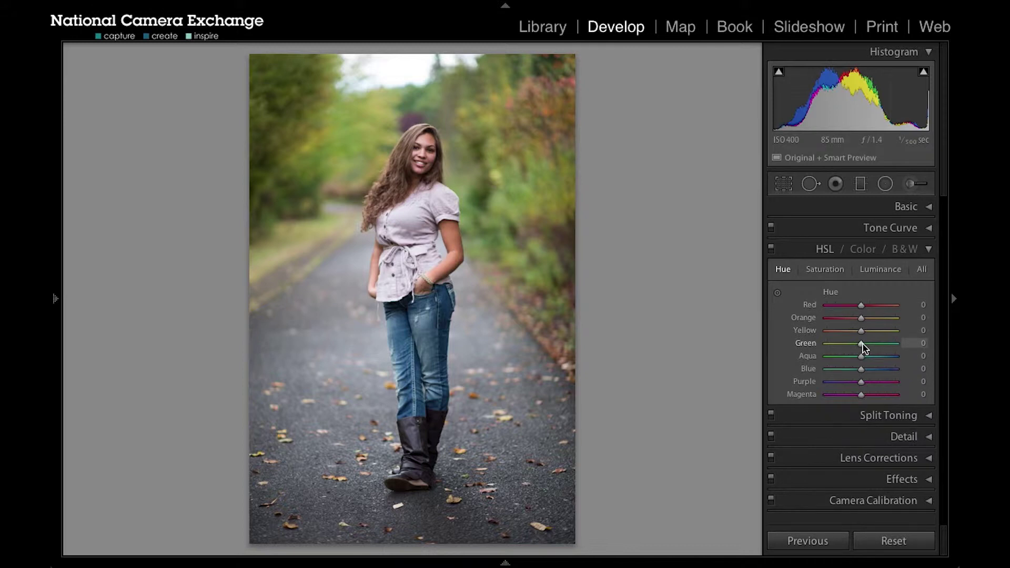
Zoom the portrait to 1:1, test and reset the Green hue, then enable the Hue targeted adjustment tool
{"action": "left_click", "coordinate": [453, 150]}
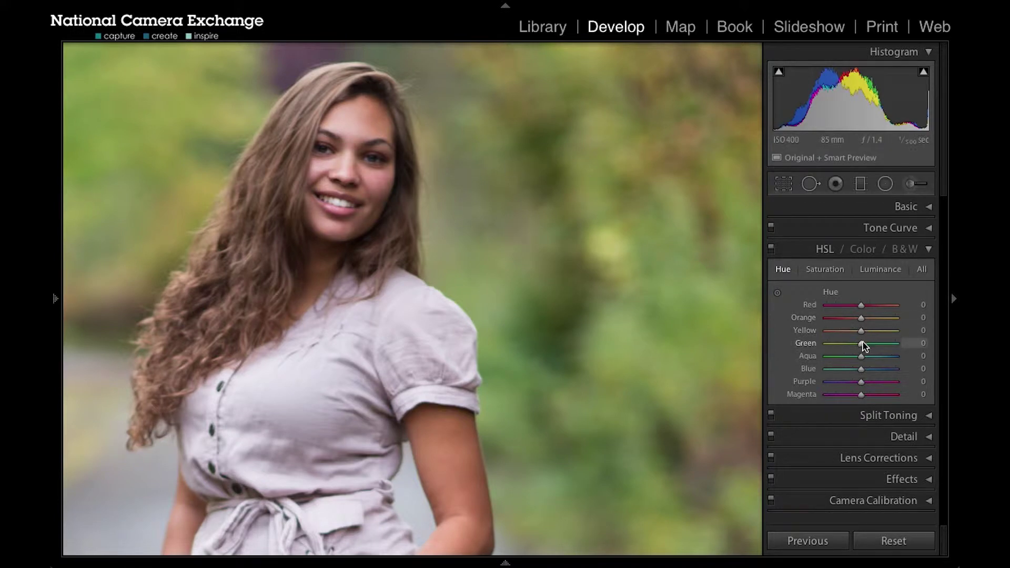
{"action": "mouse_move", "coordinate": [865, 346]}
{"action": "left_mouse_down"}
{"action": "mouse_move", "coordinate": [836, 351]}
{"action": "mouse_move", "coordinate": [885, 344]}
{"action": "mouse_move", "coordinate": [867, 351]}
{"action": "left_mouse_up"}
{"action": "left_click_drag", "start_coordinate": [868, 347], "coordinate": [860, 345]}
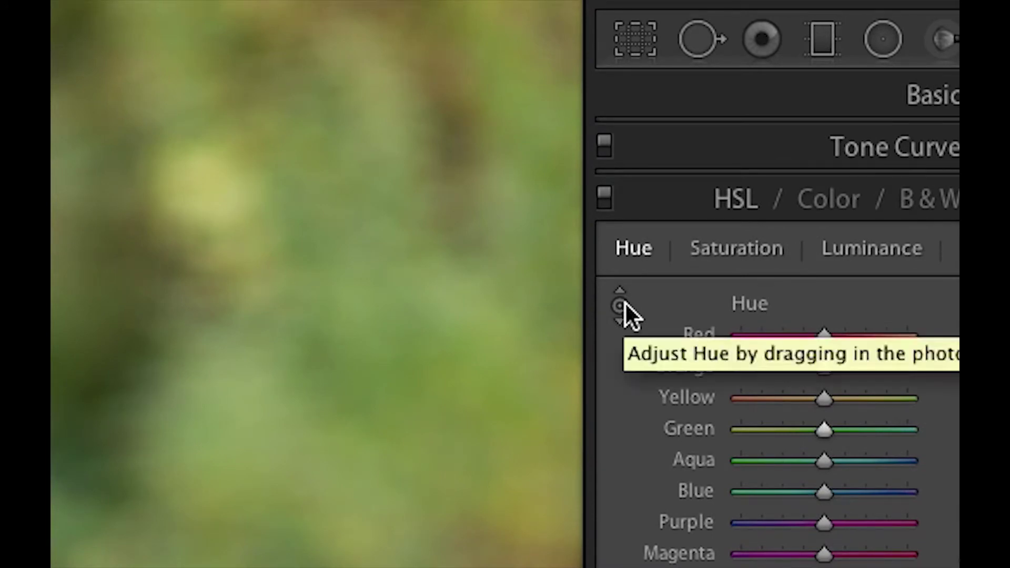
{"action": "left_click", "coordinate": [621, 305]}
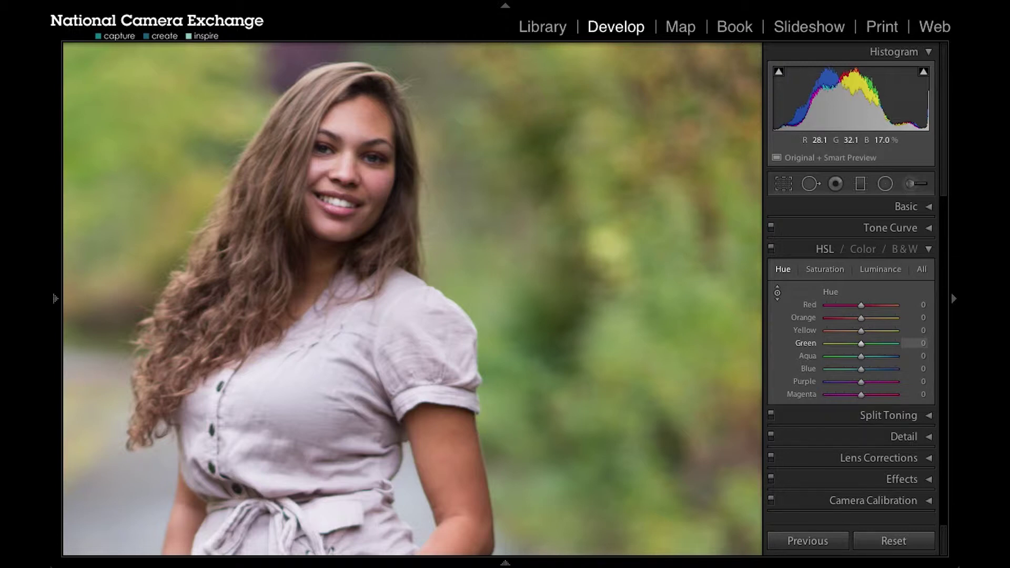
Shift the foliage's Yellow and Green hue up and back, ending at Green +1 and Yellow 0
{"action": "key", "text": "Up"}
{"action": "key", "text": "Up"}
{"action": "key", "text": "Up"}
{"action": "key", "text": "Up"}
{"action": "key", "text": "Up"}
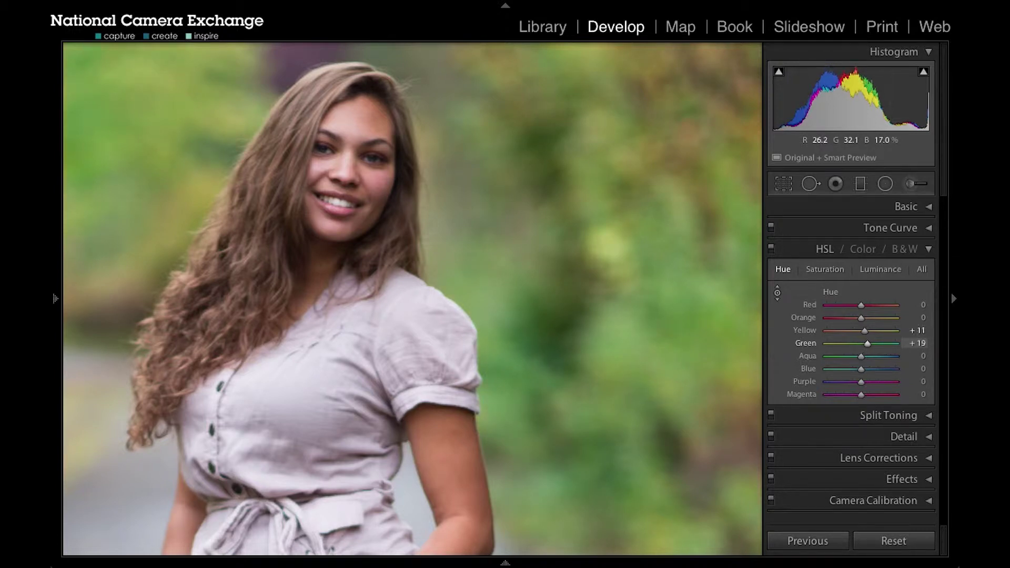
{"action": "key", "text": "Up"}
{"action": "key", "text": "Up"}
{"action": "key", "text": "Up"}
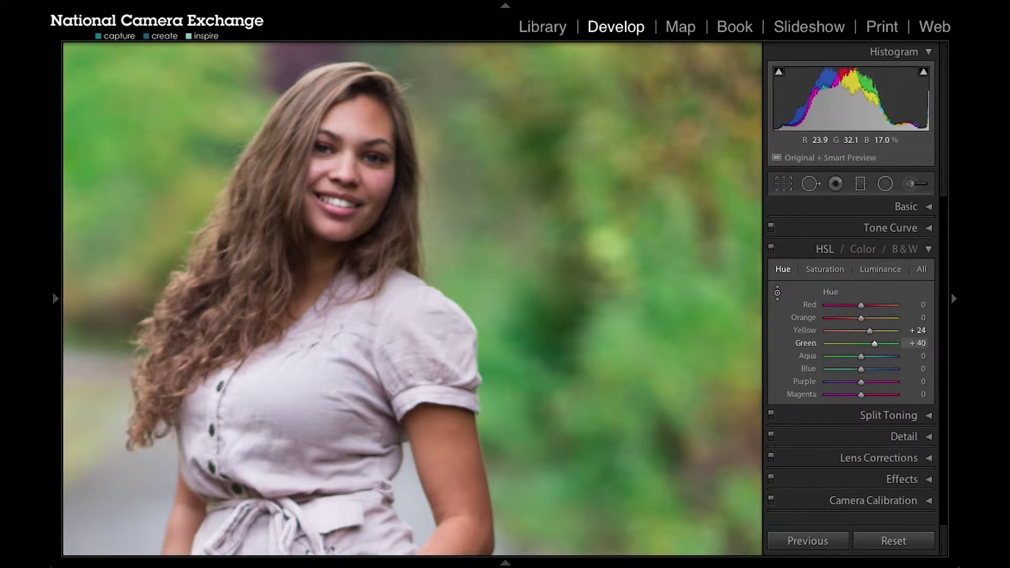
{"action": "key", "text": "Up"}
{"action": "key", "text": "Up"}
{"action": "key", "text": "Up"}
{"action": "key", "text": "Up"}
{"action": "key", "text": "Up"}
{"action": "key", "text": "Down"}
{"action": "key", "text": "Down"}
{"action": "key", "text": "Down"}
{"action": "key", "text": "Down"}
{"action": "key", "text": "Down"}
{"action": "key", "text": "Down"}
{"action": "key", "text": "Down"}
{"action": "key", "text": "Down"}
{"action": "key", "text": "Down"}
{"action": "key", "text": "Down"}
{"action": "key", "text": "Down"}
{"action": "key", "text": "Down"}
{"action": "key", "text": "Down"}
{"action": "key", "text": "Down"}
{"action": "key", "text": "Down"}
{"action": "key", "text": "Down"}
{"action": "key", "text": "Down"}
{"action": "key", "text": "Down"}
{"action": "key", "text": "Down"}
{"action": "key", "text": "Down"}
{"action": "key", "text": "Down"}
{"action": "key", "text": "Down"}
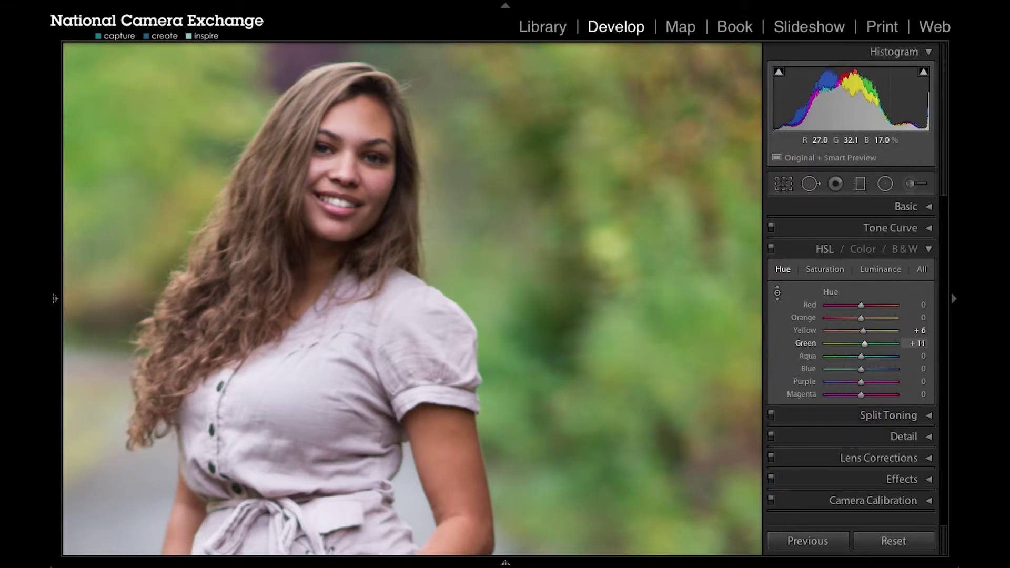
{"action": "key", "text": "Up"}
{"action": "key", "text": "Up"}
{"action": "key", "text": "Up"}
{"action": "key", "text": "Up"}
{"action": "key", "text": "Up"}
{"action": "key", "text": "Up"}
{"action": "key", "text": "Up"}
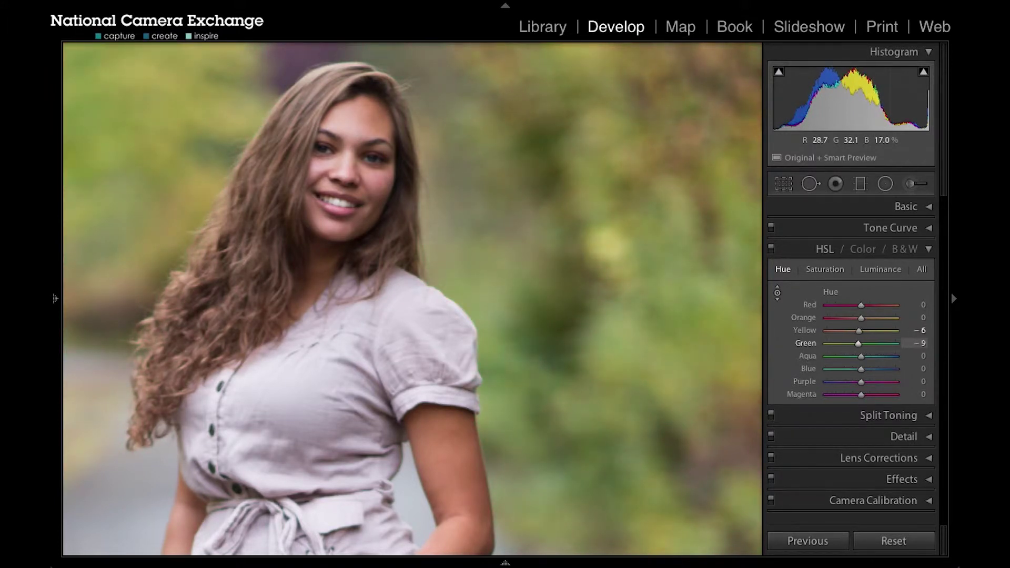
{"action": "key", "text": "Up"}
Boost foliage saturation on the photo to Yellow +22 and Green +47, then move to Luminance
{"action": "left_click", "coordinate": [830, 277]}
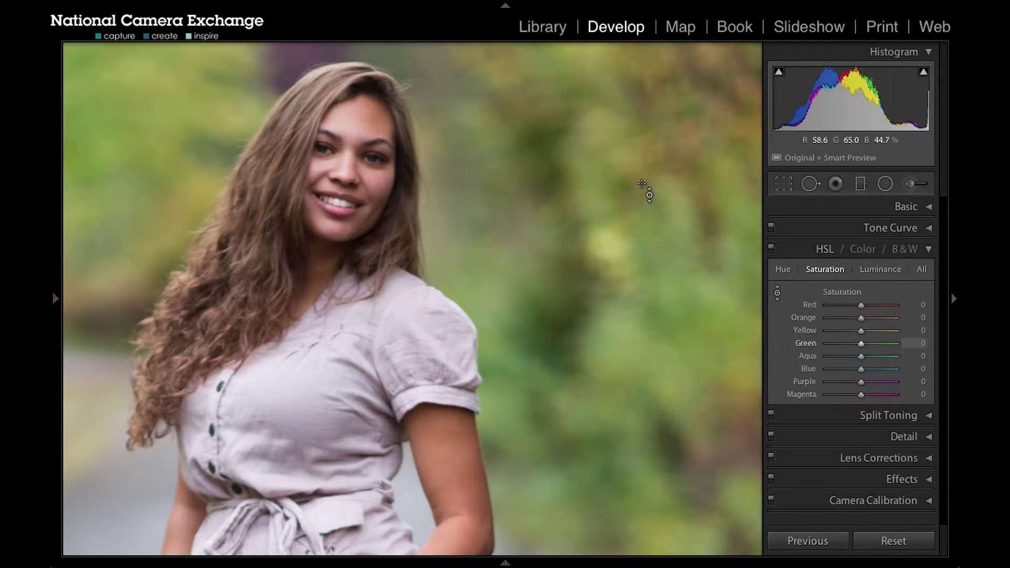
{"action": "left_click", "coordinate": [778, 293]}
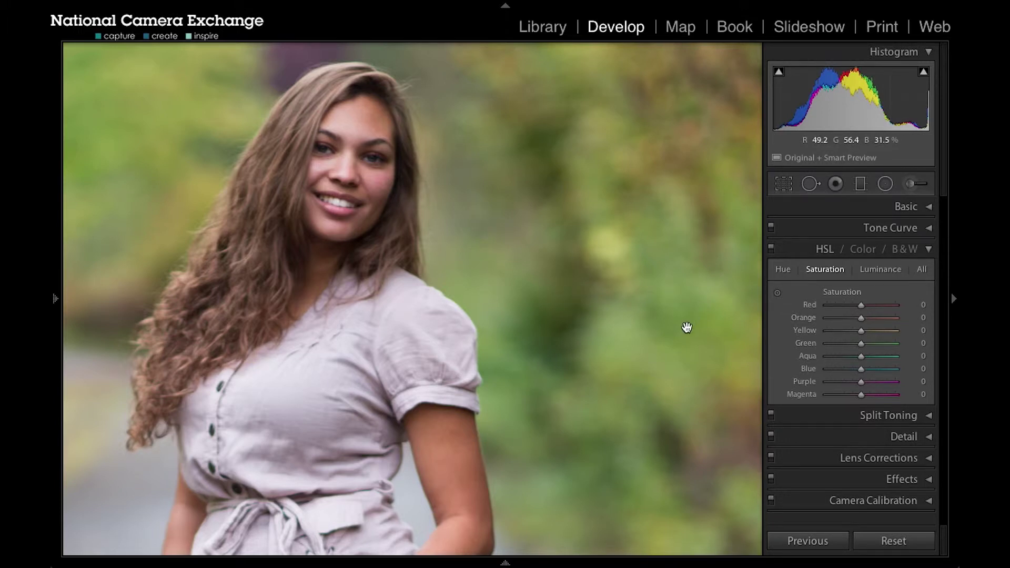
{"action": "left_click", "coordinate": [777, 292]}
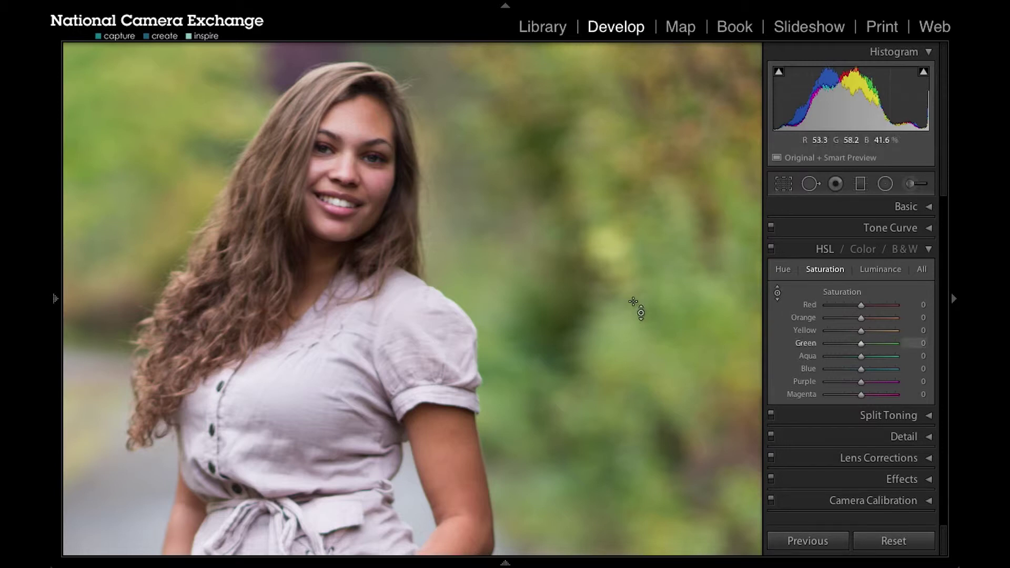
{"action": "left_click_drag", "start_coordinate": [673, 323], "coordinate": [673, 292]}
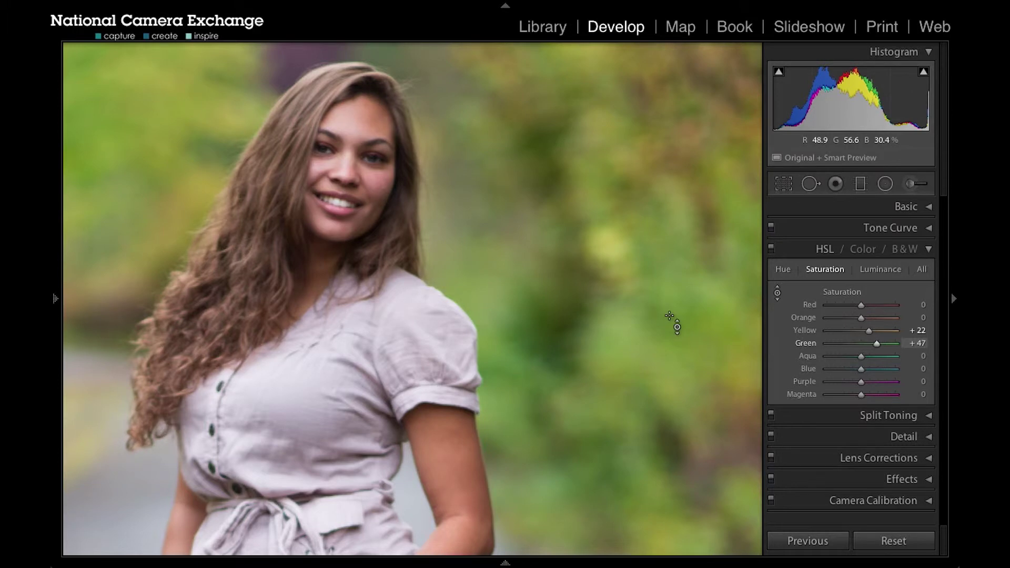
{"action": "mouse_move", "coordinate": [367, 121]}
{"action": "left_mouse_down"}
{"action": "mouse_move", "coordinate": [368, 152]}
{"action": "mouse_move", "coordinate": [367, 124]}
{"action": "left_mouse_up"}
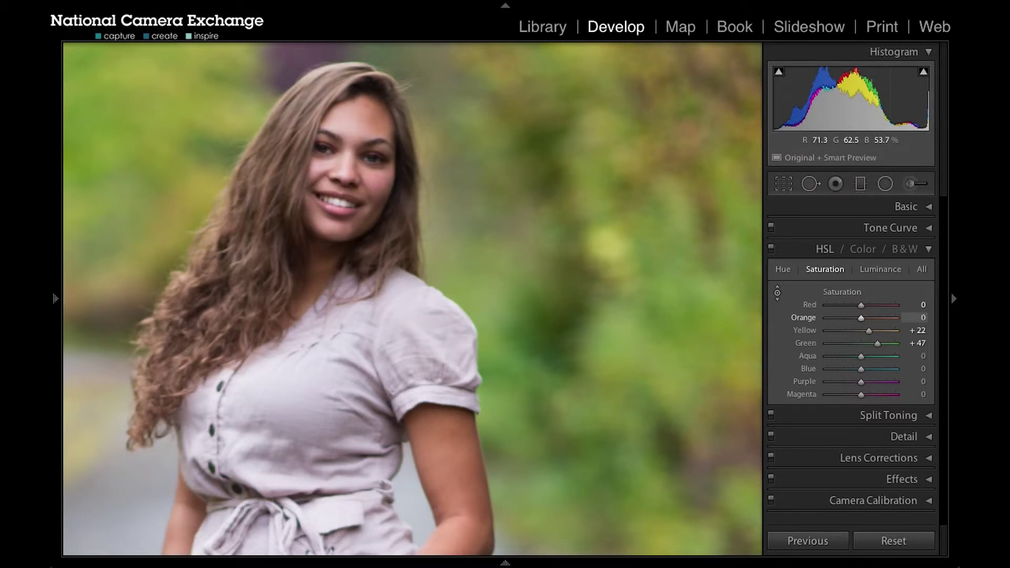
{"action": "left_click", "coordinate": [888, 271]}
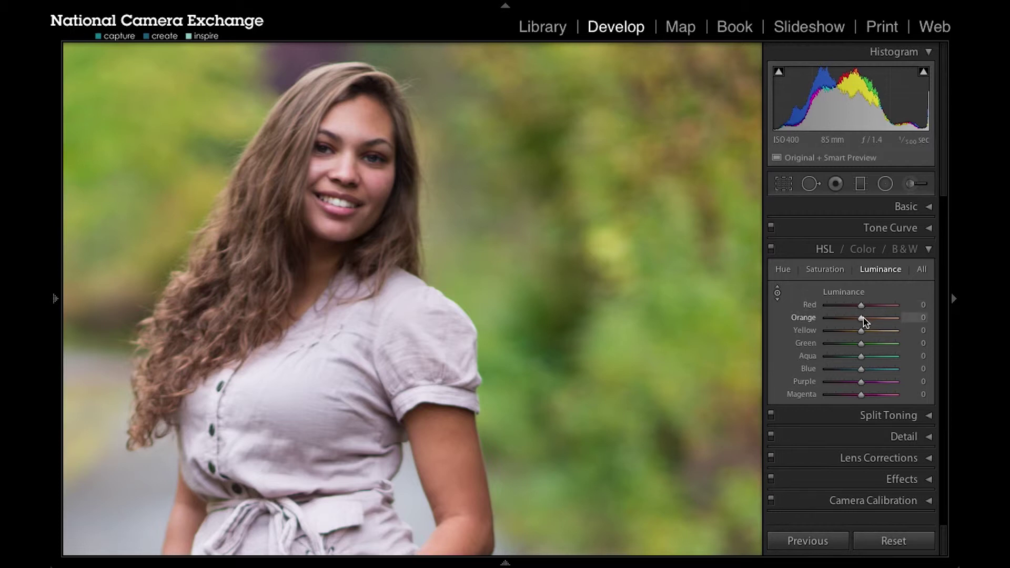
Test brightening Orange luminance, settle at -1, and enable the Luminance targeted adjustment tool
{"action": "mouse_move", "coordinate": [867, 319]}
{"action": "left_mouse_down"}
{"action": "mouse_move", "coordinate": [908, 314]}
{"action": "mouse_move", "coordinate": [851, 316]}
{"action": "mouse_move", "coordinate": [860, 318]}
{"action": "left_mouse_up"}
{"action": "left_click", "coordinate": [776, 293]}
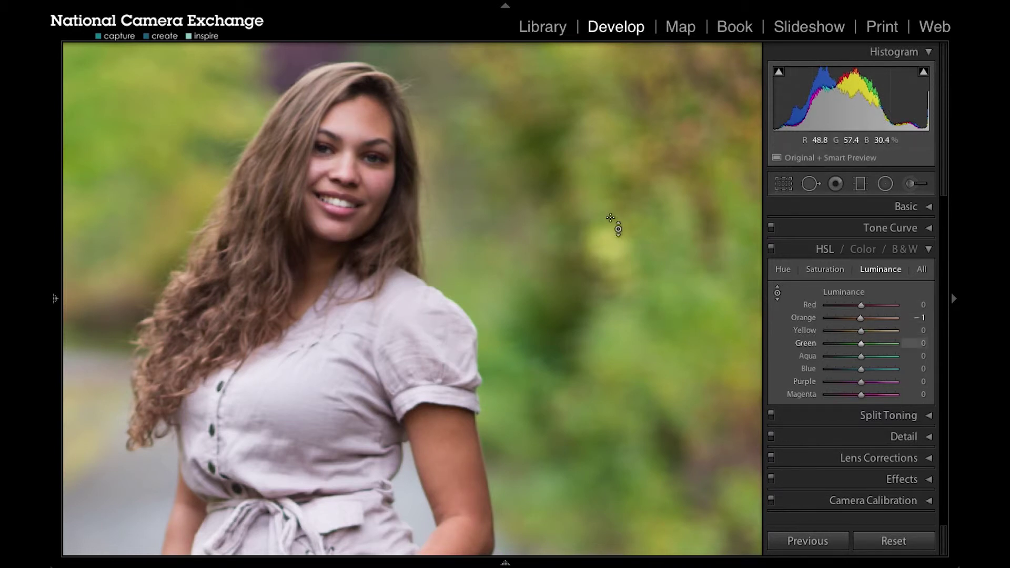
Switch the HSL / Color / B&W panel to the Color view grouping hue, saturation and luminance per colour
{"action": "left_click", "coordinate": [872, 252]}
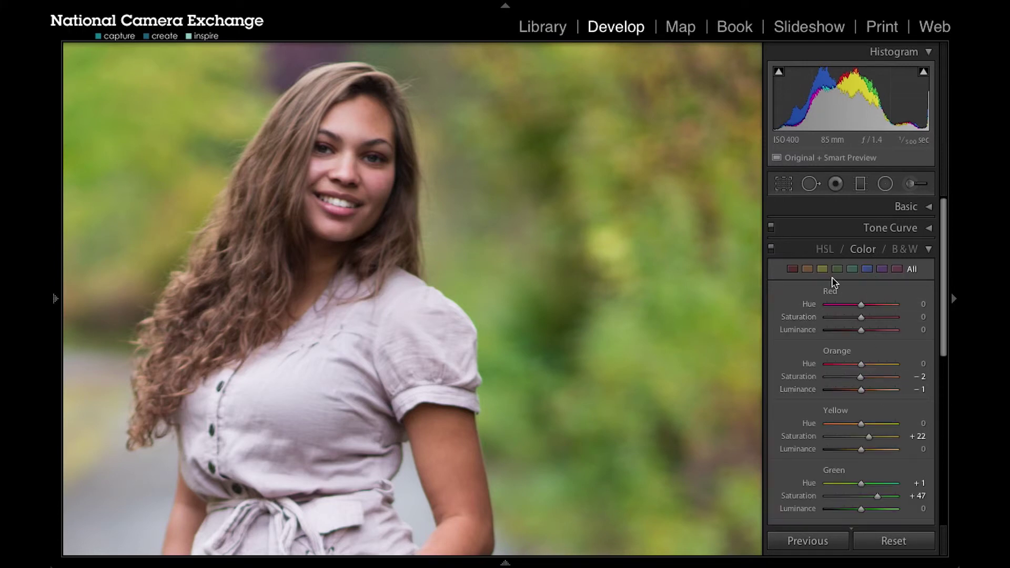
{"action": "left_click", "coordinate": [826, 251]}
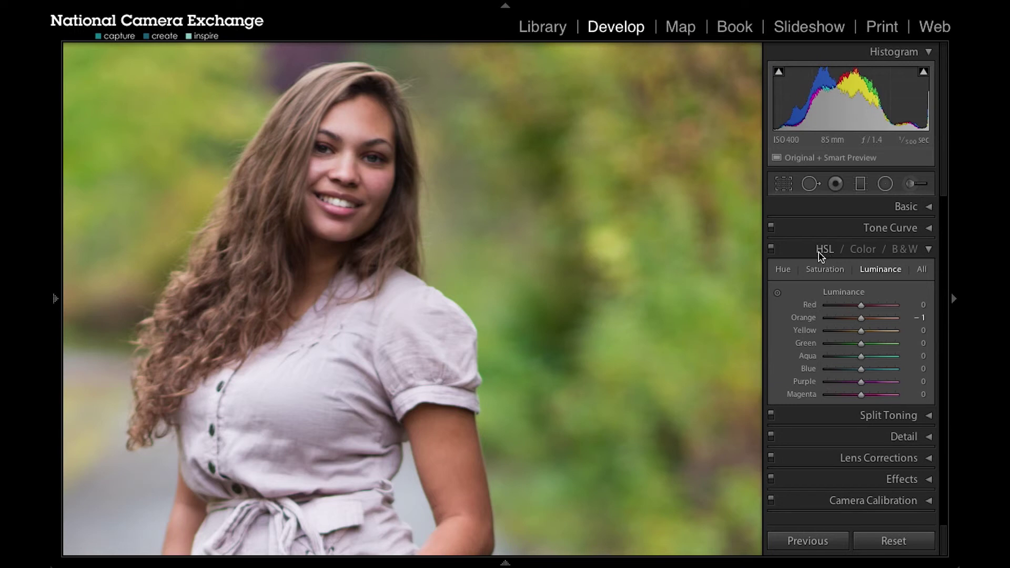
{"action": "left_click", "coordinate": [865, 252]}
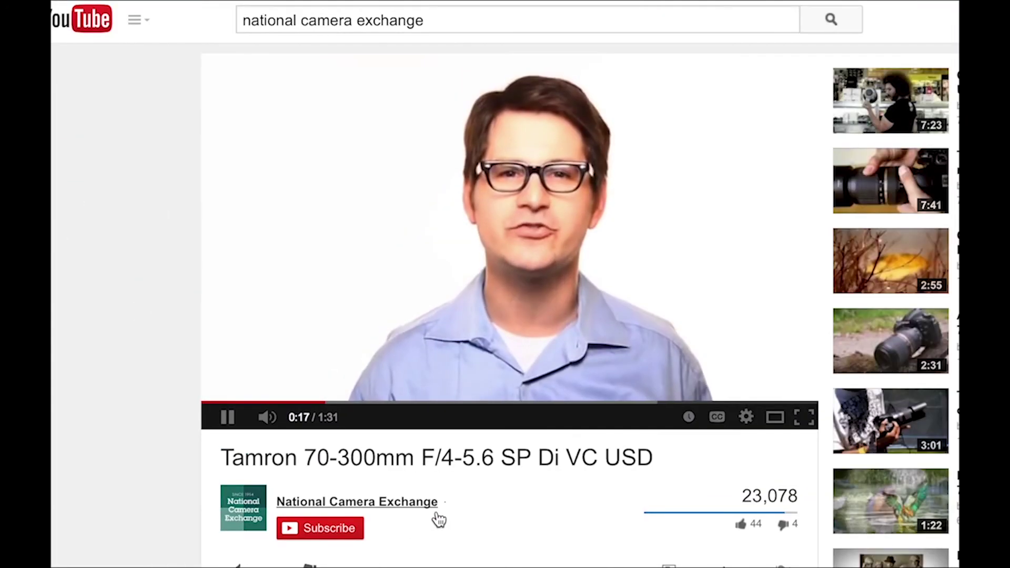
{"action": "scroll", "coordinate": [437, 515], "scroll_direction": "down", "scroll_amount": 3}
{"action": "scroll", "coordinate": [439, 520], "scroll_direction": "down", "scroll_amount": 5}
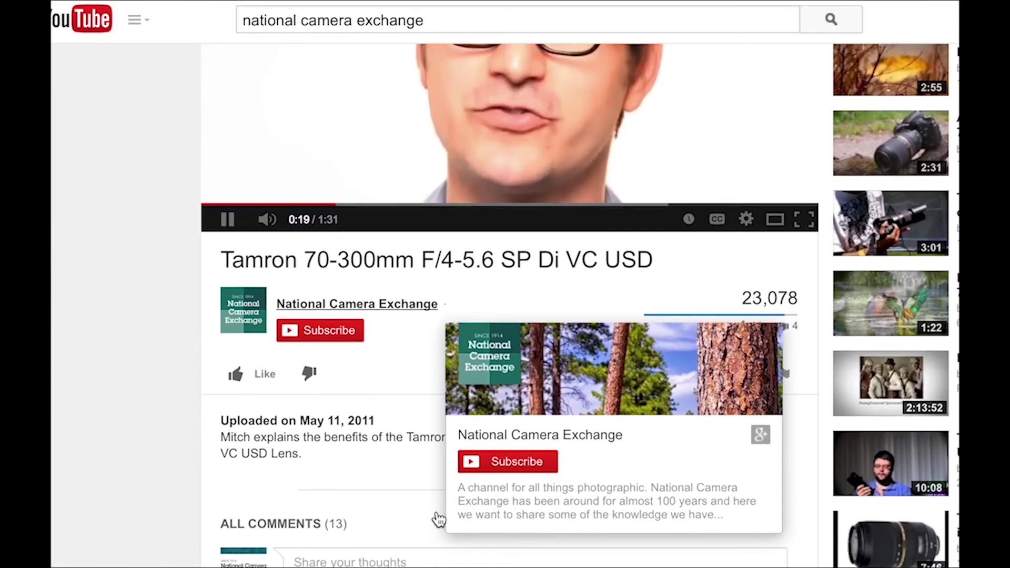